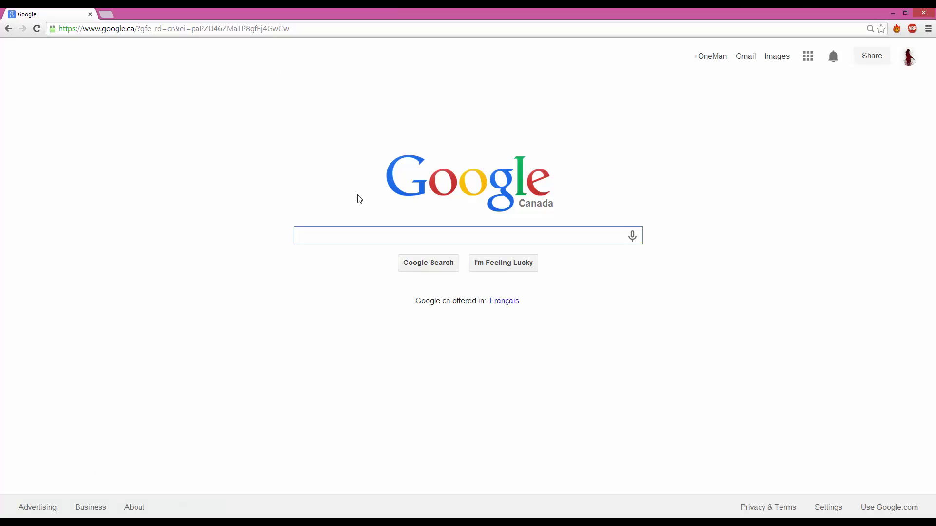
- Search Google for 'nvidia inspector' and download version 1.9.7.2 from Guru3D's Mirror 1
type("nvidia inspector")
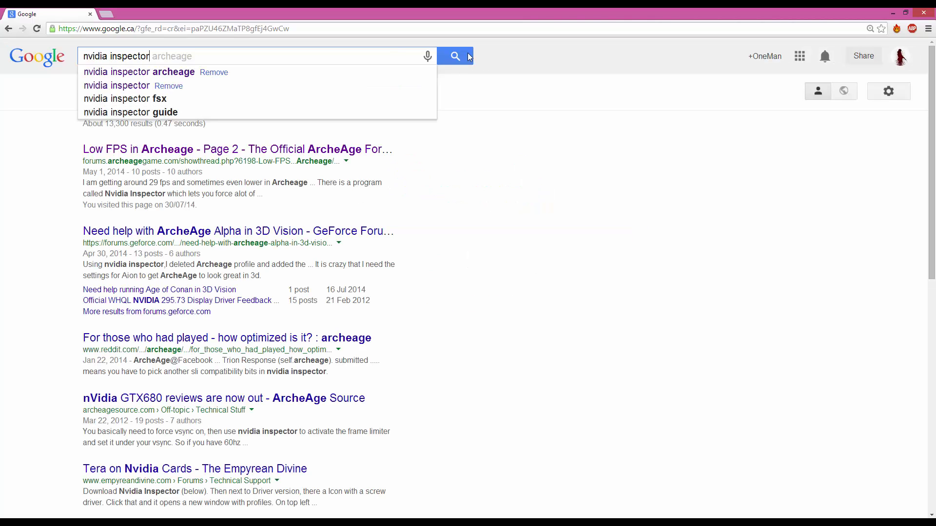
left_click(466, 56)
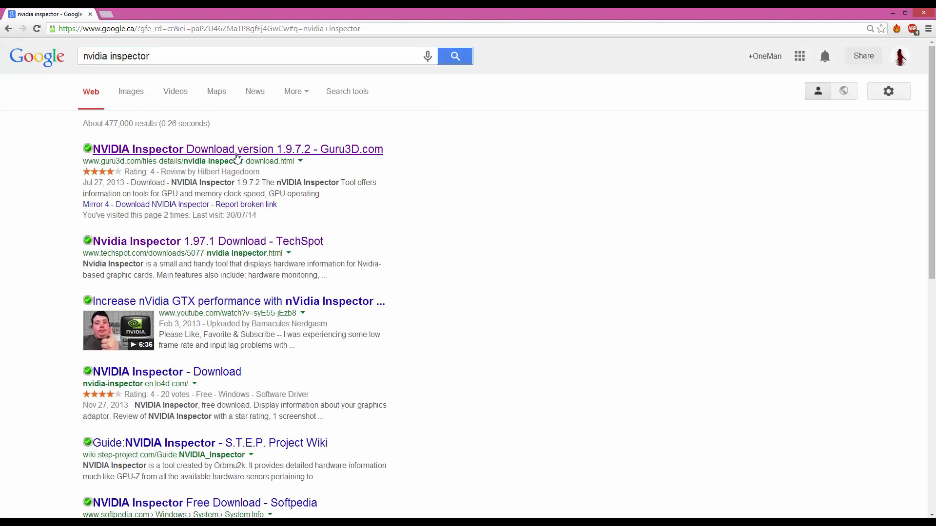
left_click(238, 156)
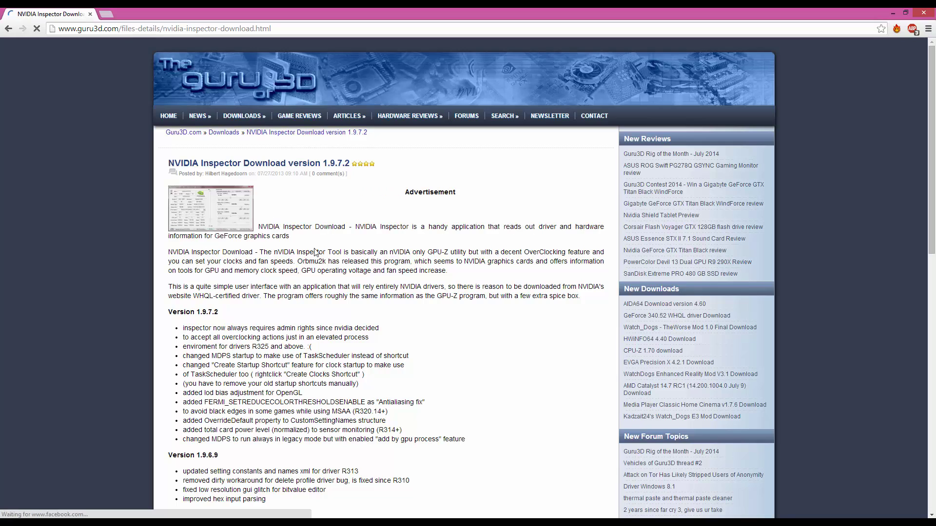
scroll(302, 237, "down", 12)
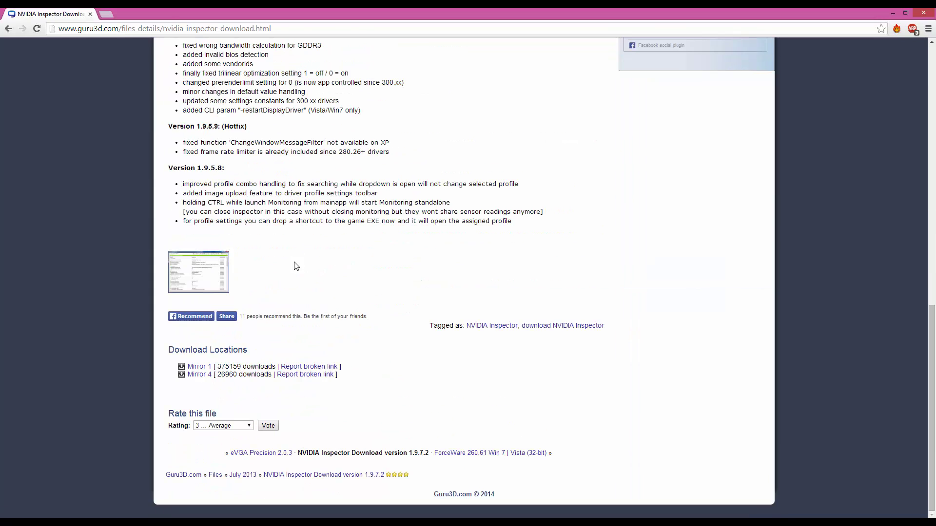
left_click(207, 368)
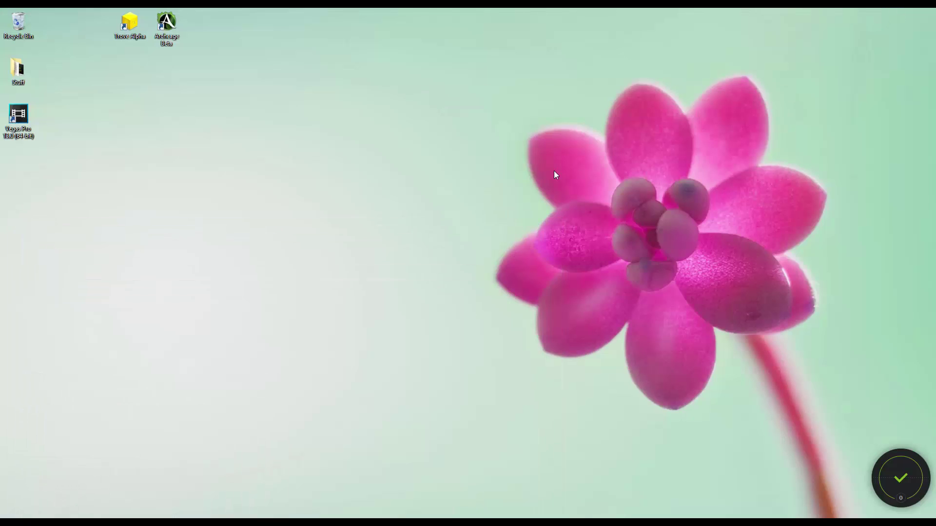
- Make a new desktop folder and name it 'nvidia inspector'
right_click(512, 175)
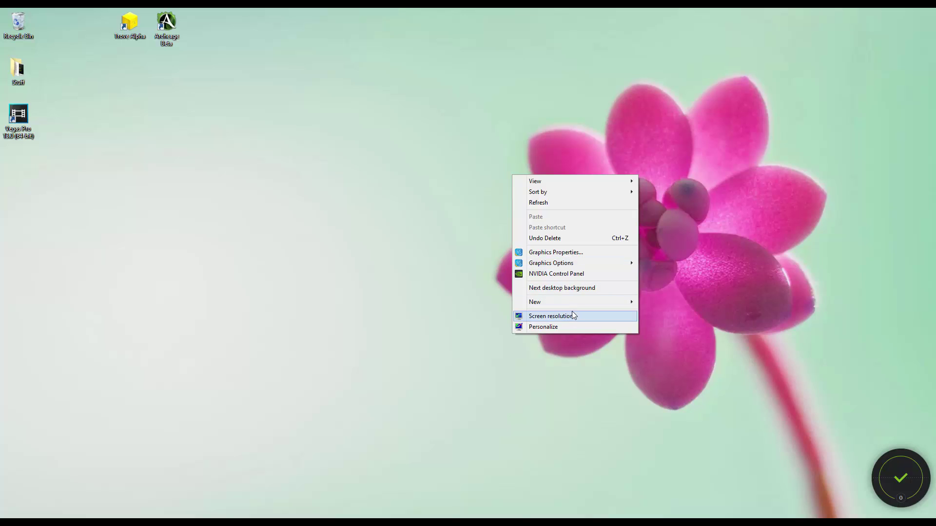
mouse_move(580, 305)
left_click(657, 303)
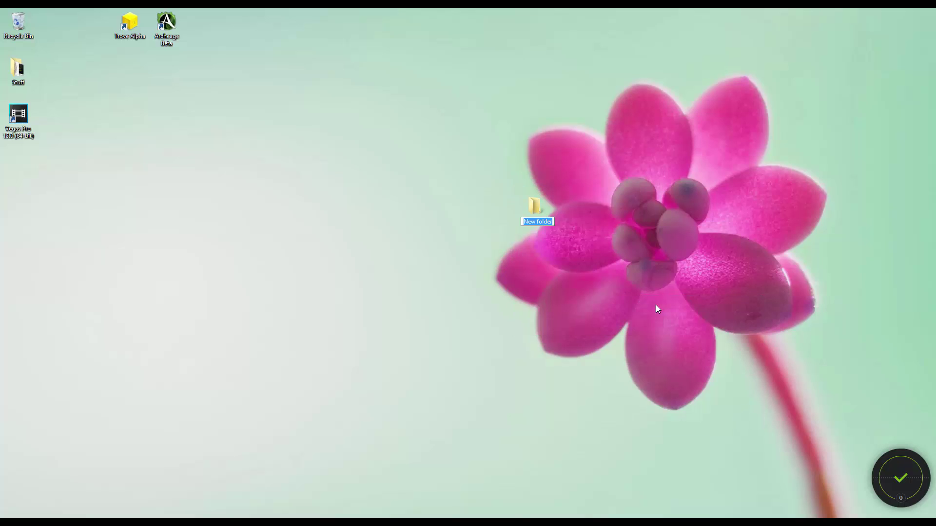
type("nvidi")
key("BackSpace")
type("ia inspector")
key("Return")
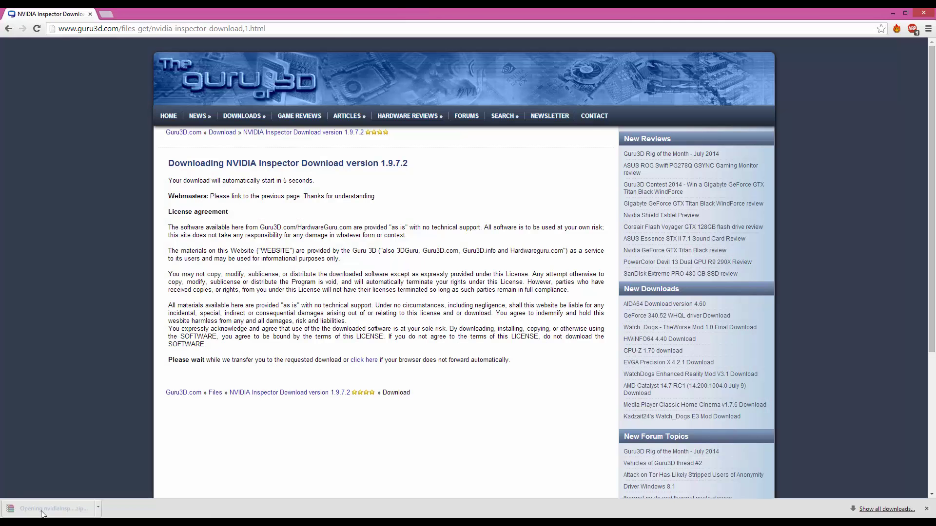
- Extract change.log, CustomSettingNames_en-EN.xml and nvidiaInspector.exe from nvidiaInspector.zip into the nvidia inspector folder
left_click(67, 510)
left_click(893, 12)
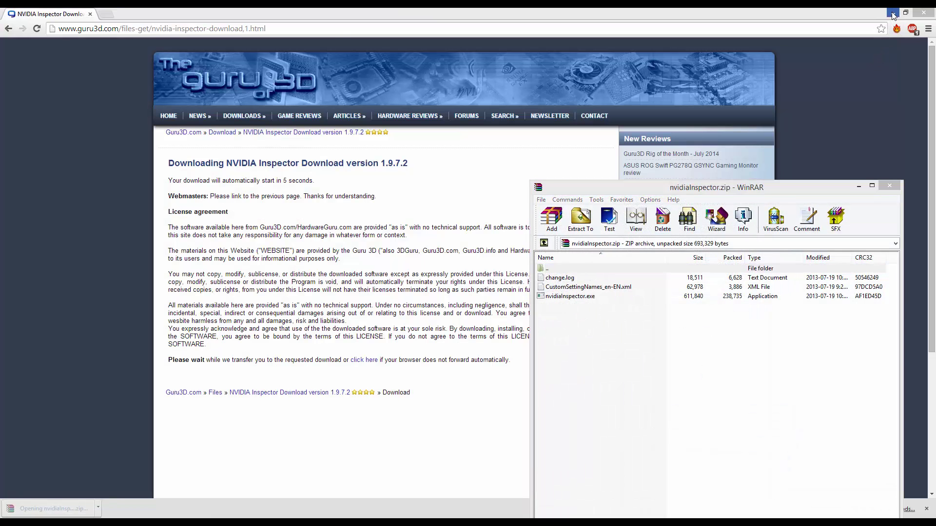
left_click_drag(649, 188, 151, 132)
left_click_drag(118, 259, 527, 209)
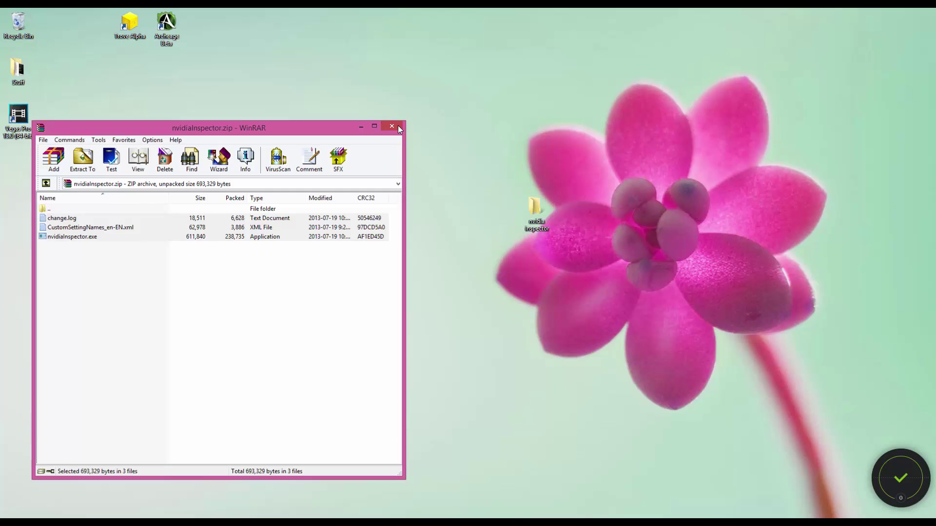
left_click(395, 125)
- Run nvidiaInspector.exe from the nvidia inspector folder as administrator
double_click(541, 216)
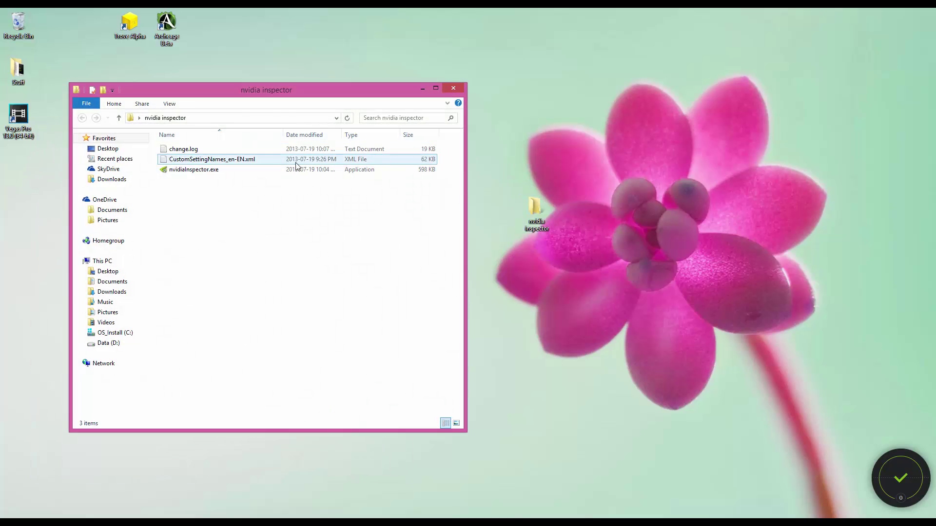
right_click(271, 174)
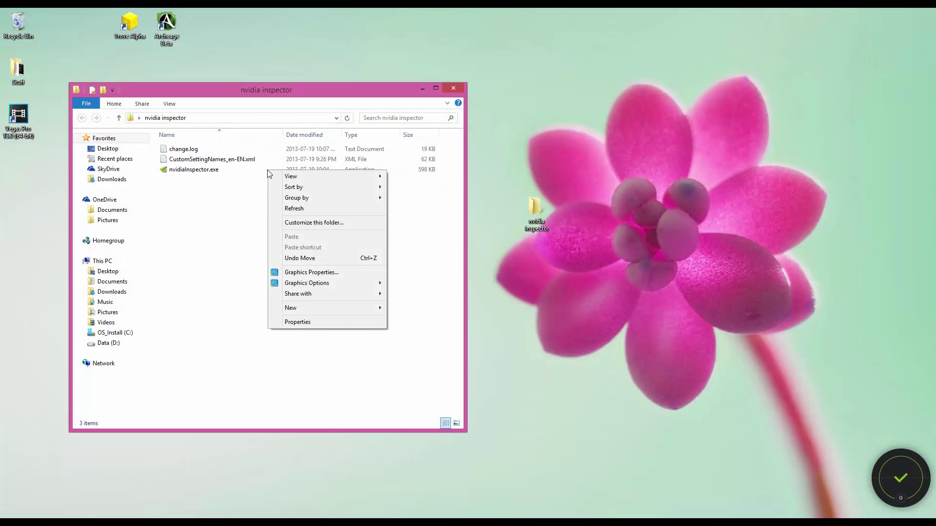
right_click(224, 174)
left_click(202, 172)
right_click(202, 172)
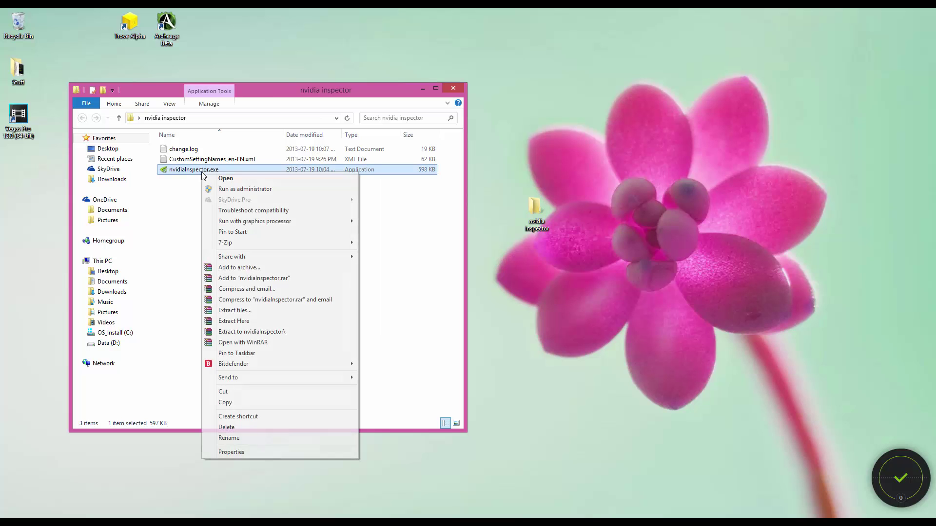
left_click(226, 190)
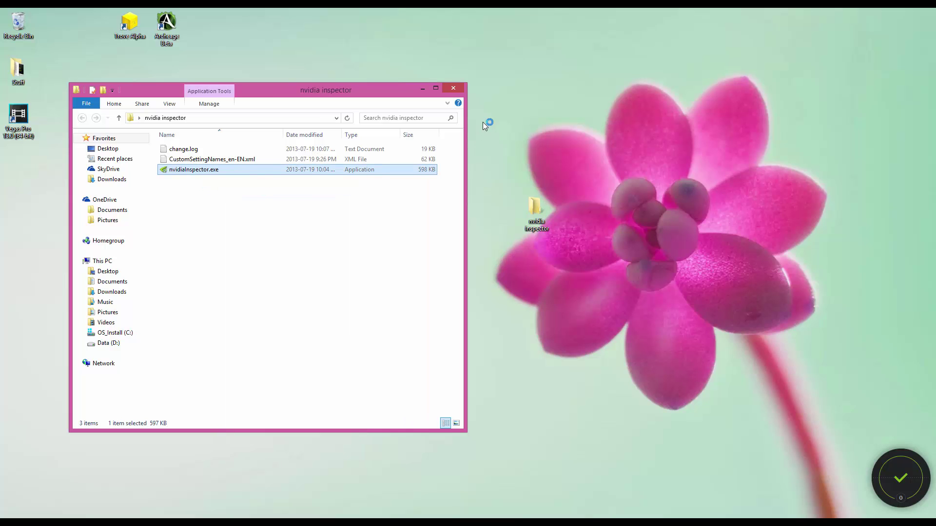
left_click(461, 89)
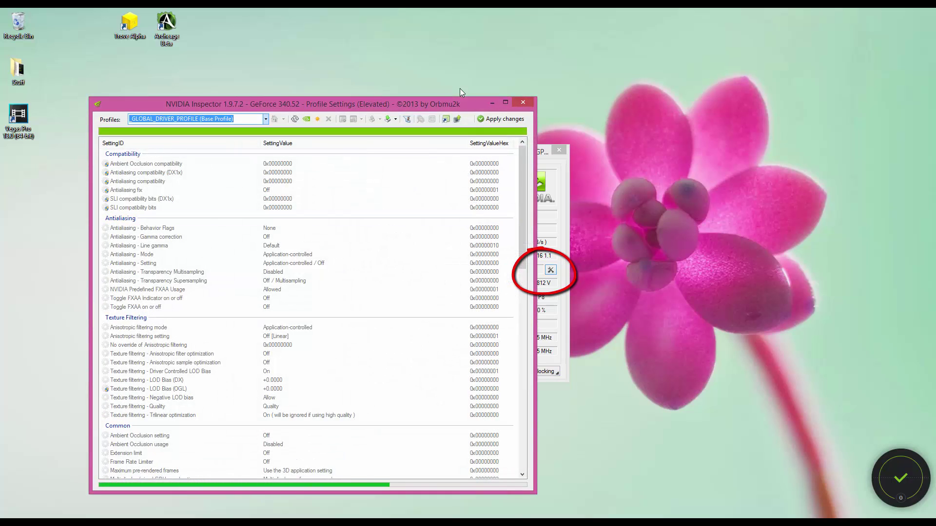
type("arch")
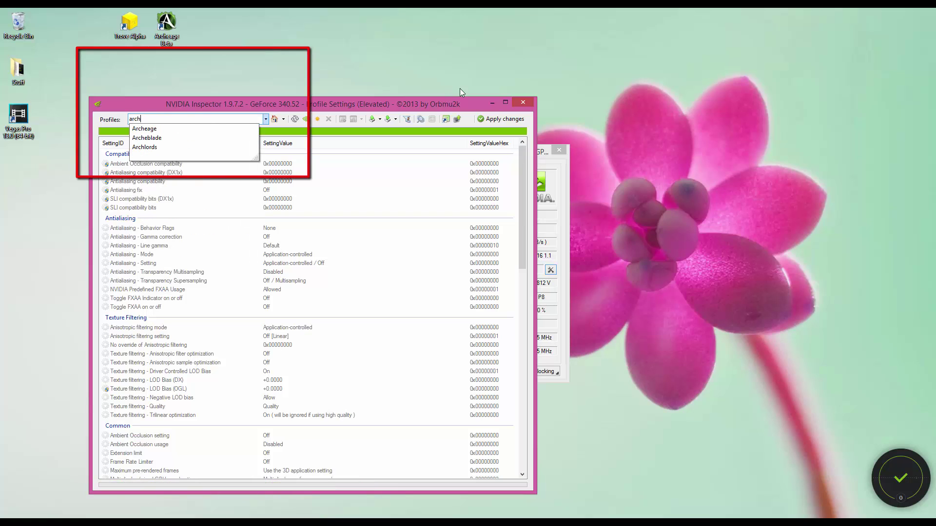
key("Down")
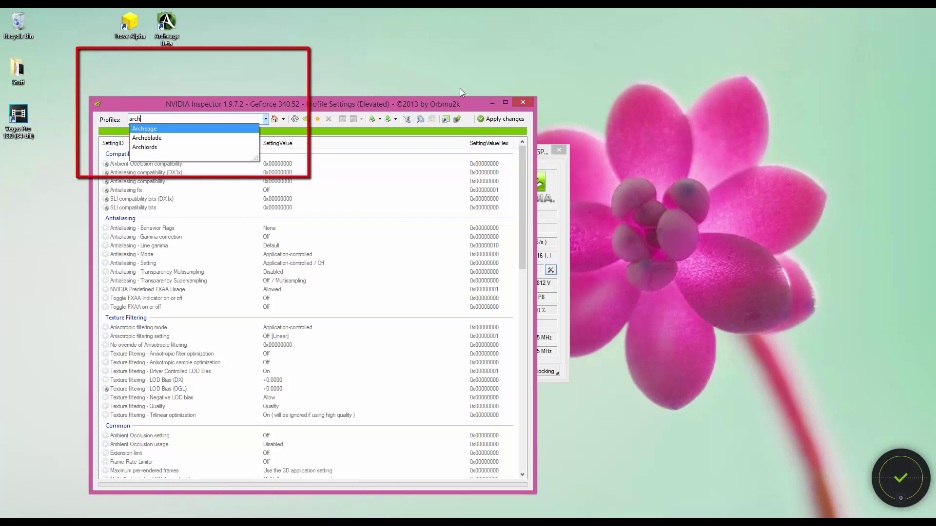
key("Return")
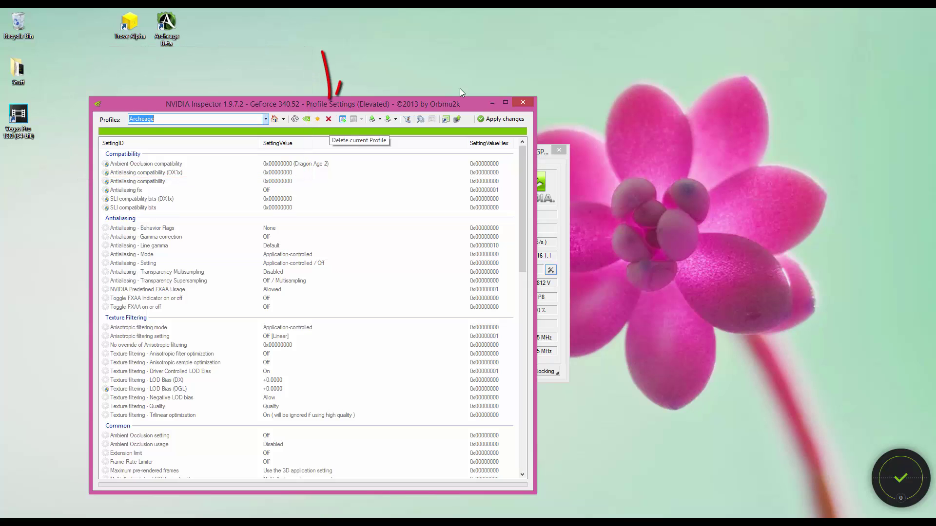
- Delete the Archeage profile, confirm the prompts, and close Profile Settings
left_click(329, 119)
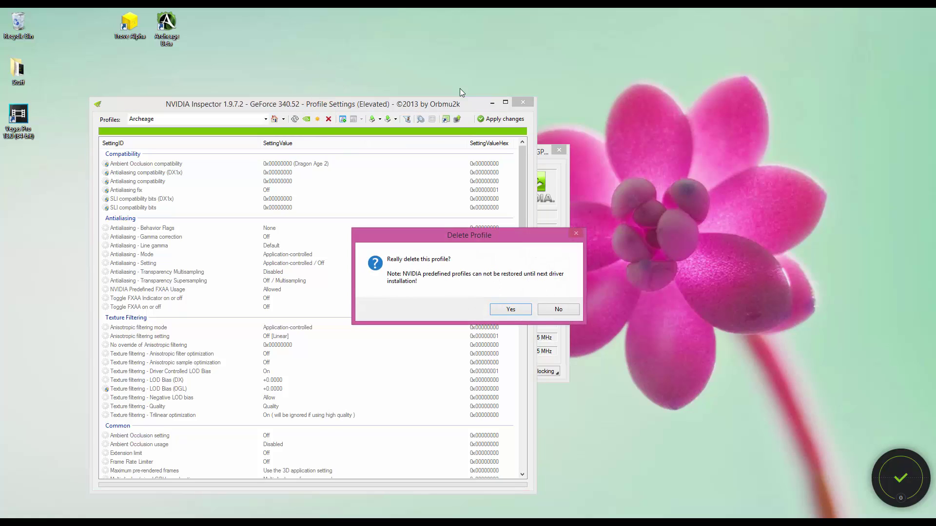
key("Return")
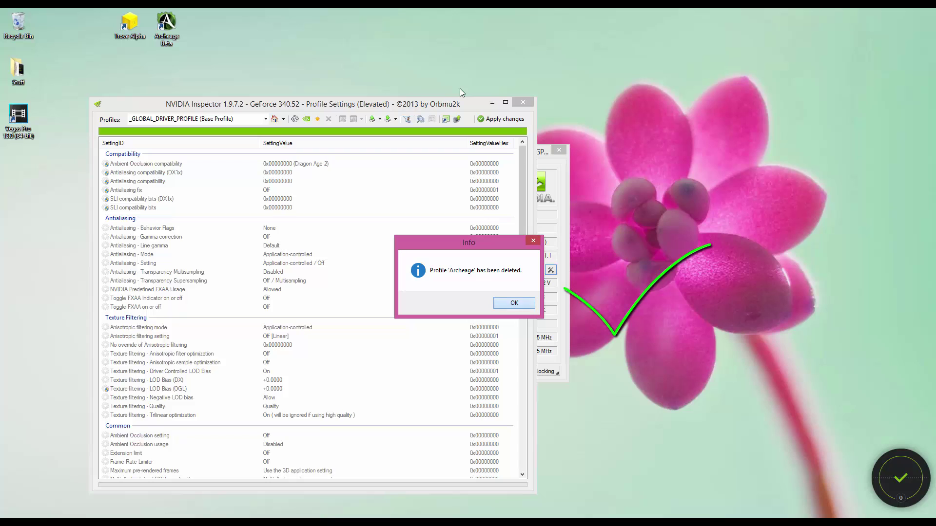
key("Return")
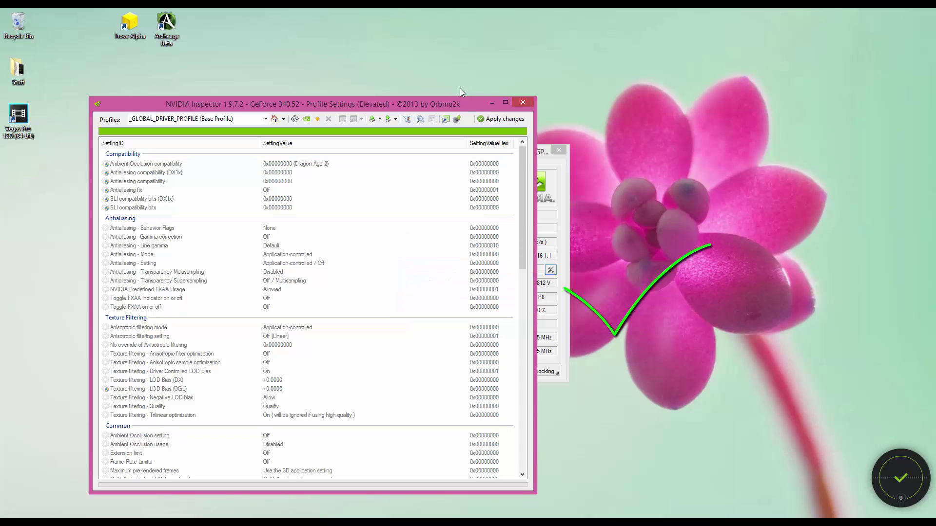
key("alt+F4")
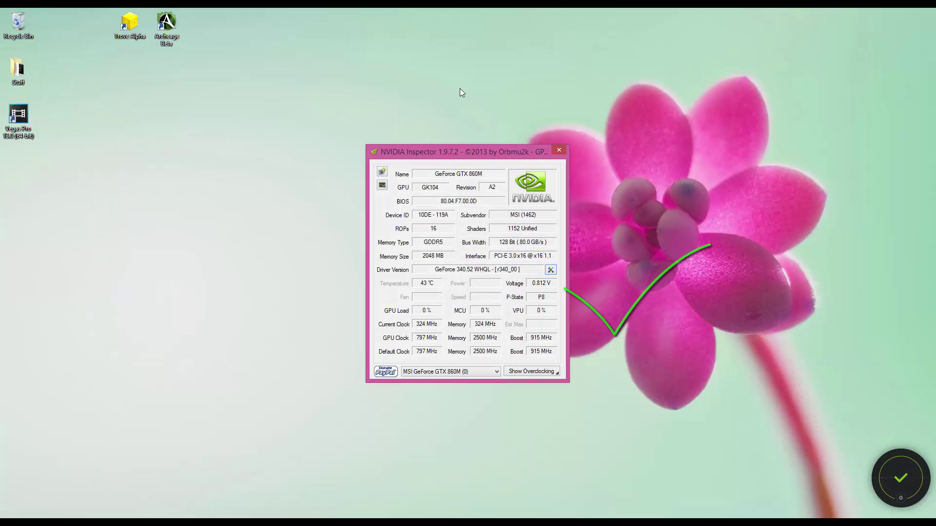
- Close NVIDIA Inspector and open NVIDIA Control Panel from the NVIDIA tray icon
key("alt+F4")
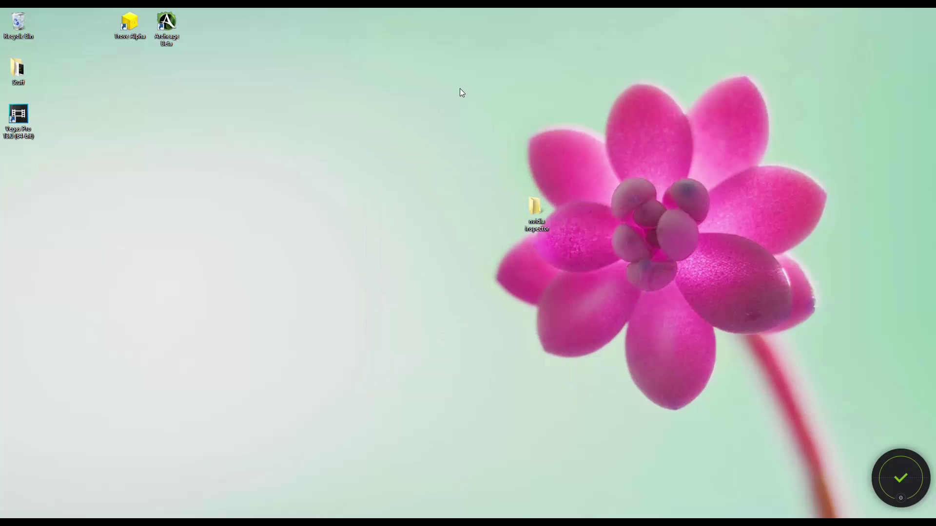
right_click(276, 201)
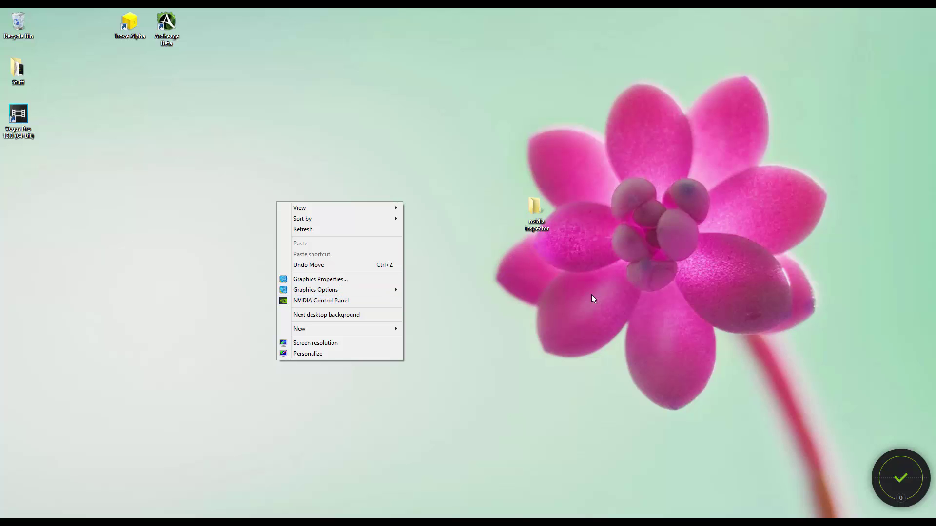
left_click(608, 296)
right_click(608, 293)
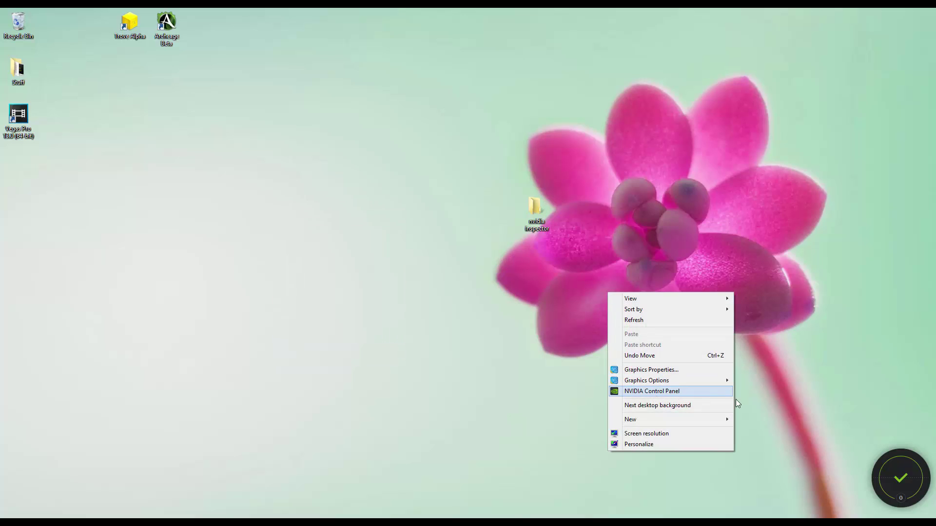
left_click(797, 433)
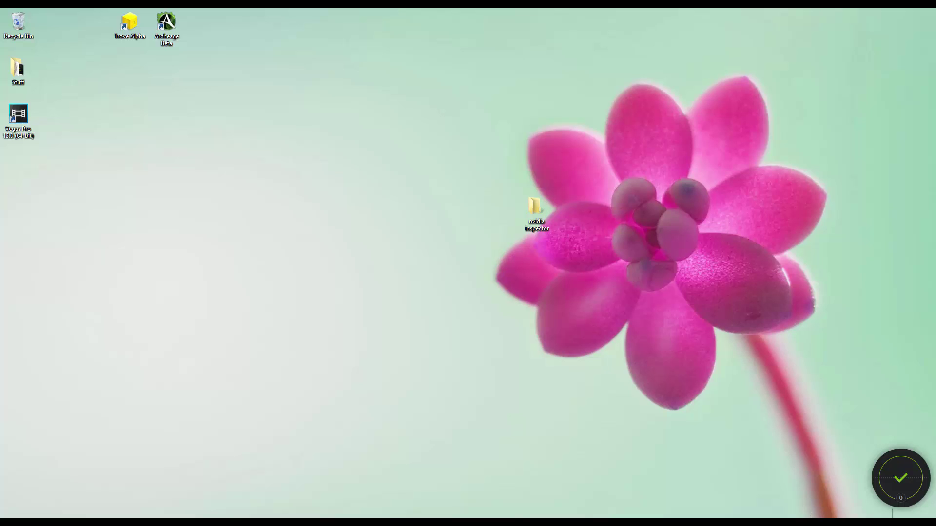
right_click(892, 515)
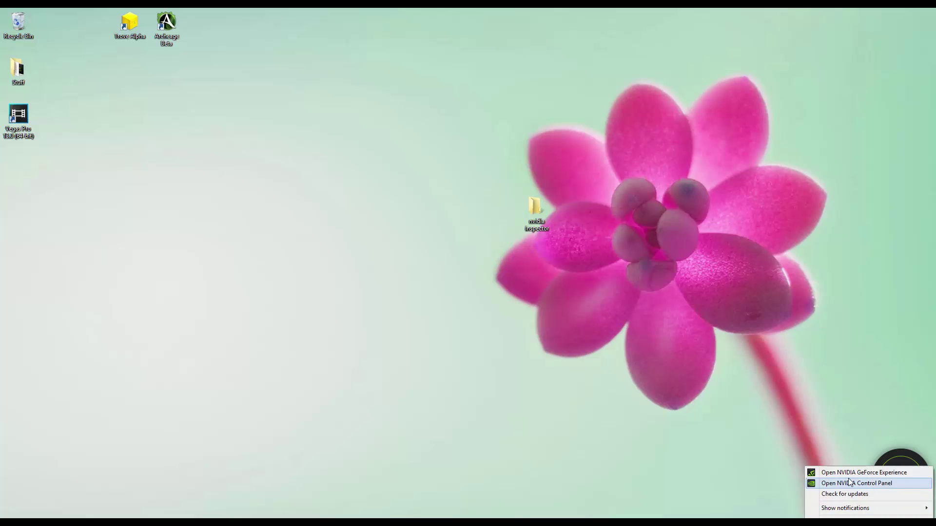
left_click(864, 484)
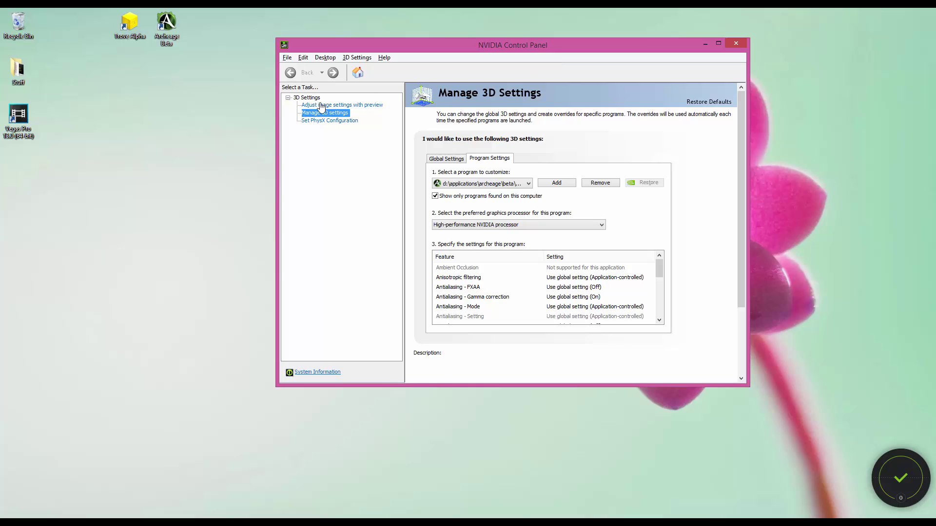
- Go to Manage 3D Settings and its Program Settings tab
left_click(326, 106)
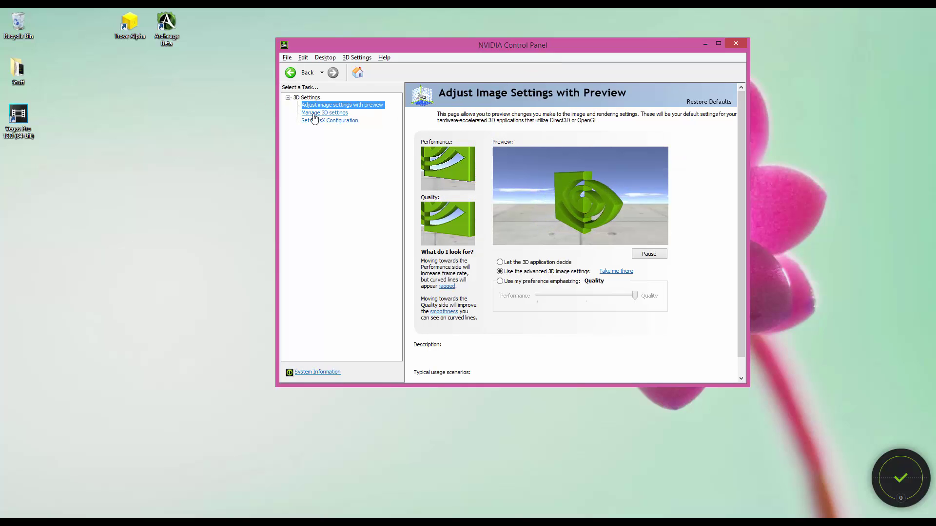
left_click(315, 115)
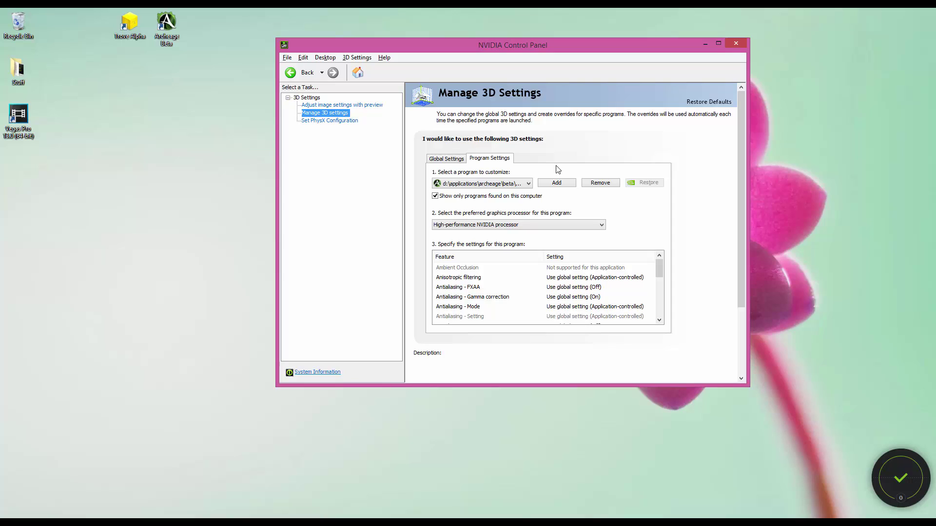
left_click(440, 161)
left_click(483, 160)
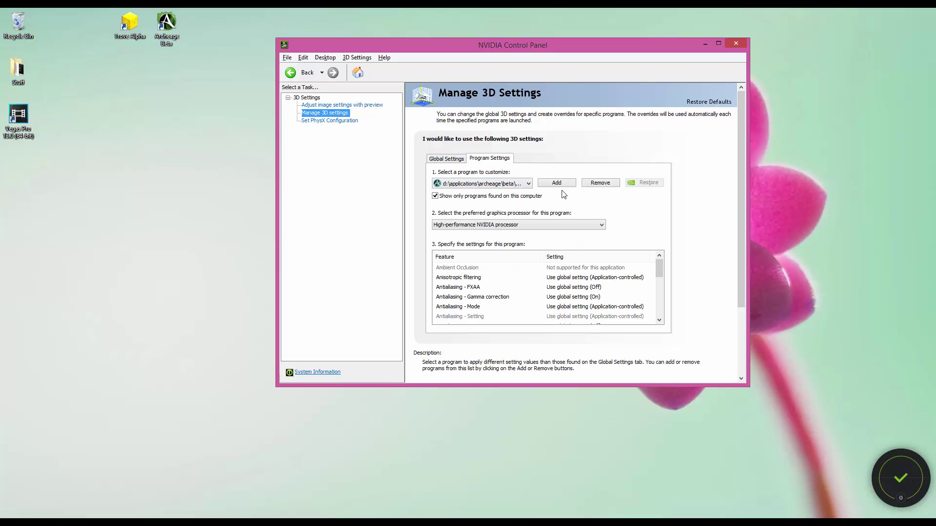
- Remove the ArcheAge program profile and bring up the Add program list
left_click(602, 183)
left_click(541, 238)
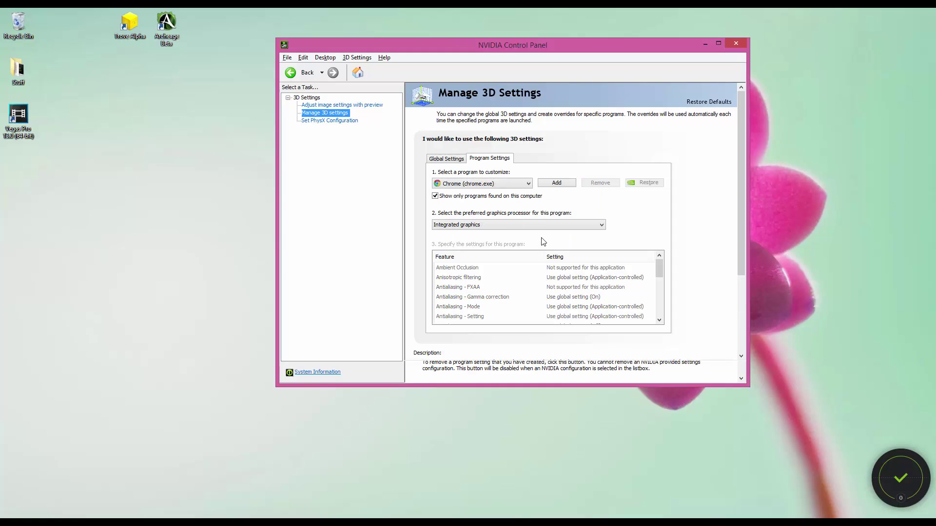
left_click(561, 183)
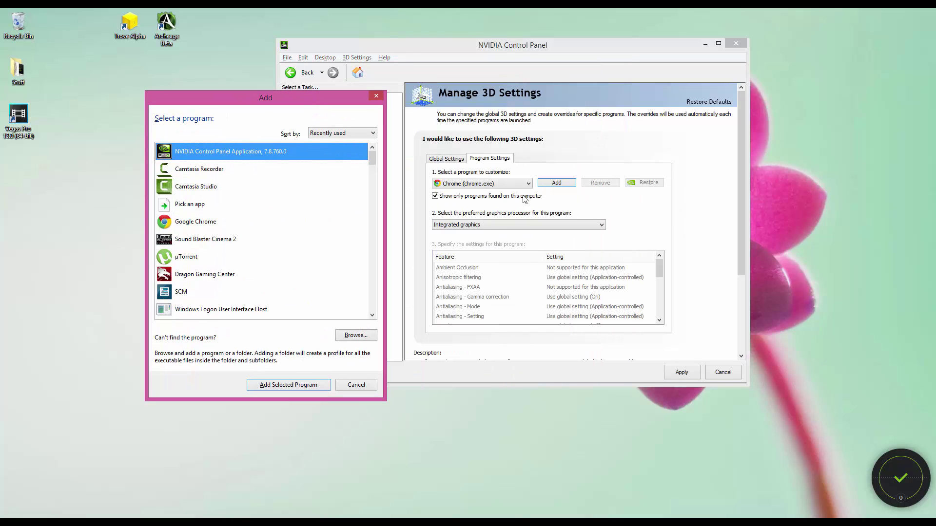
- Add archeage.exe from D:\Applications\ArcheAge\Beta\bin32 as a program to customise
left_click(355, 336)
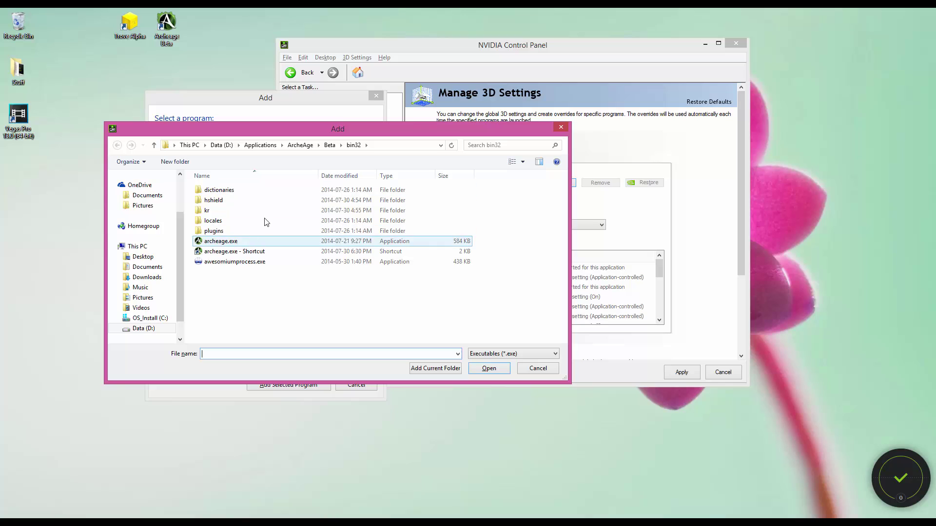
left_click(261, 145)
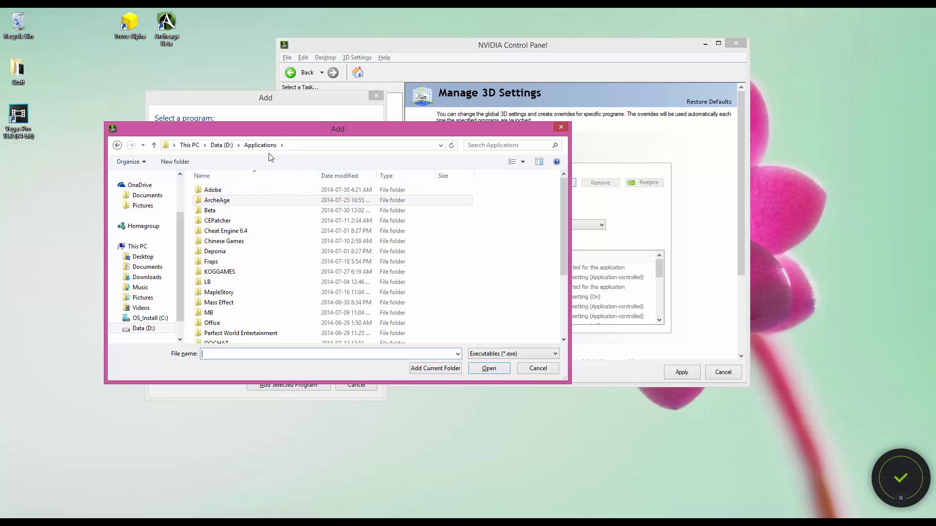
left_click(259, 205)
double_click(257, 204)
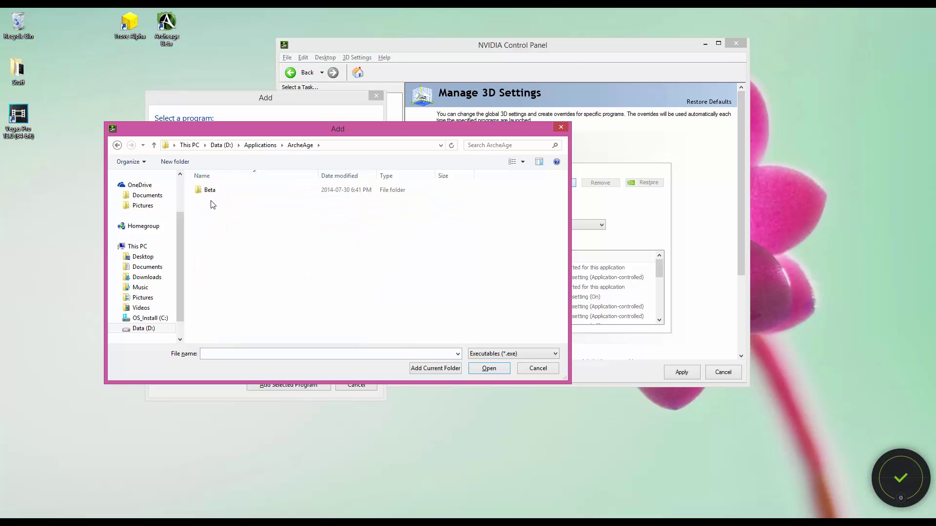
double_click(226, 190)
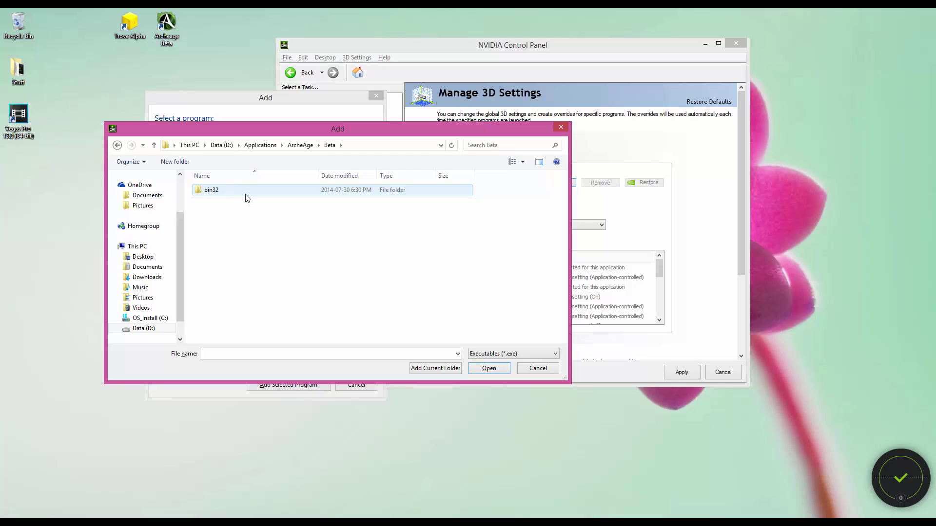
double_click(246, 194)
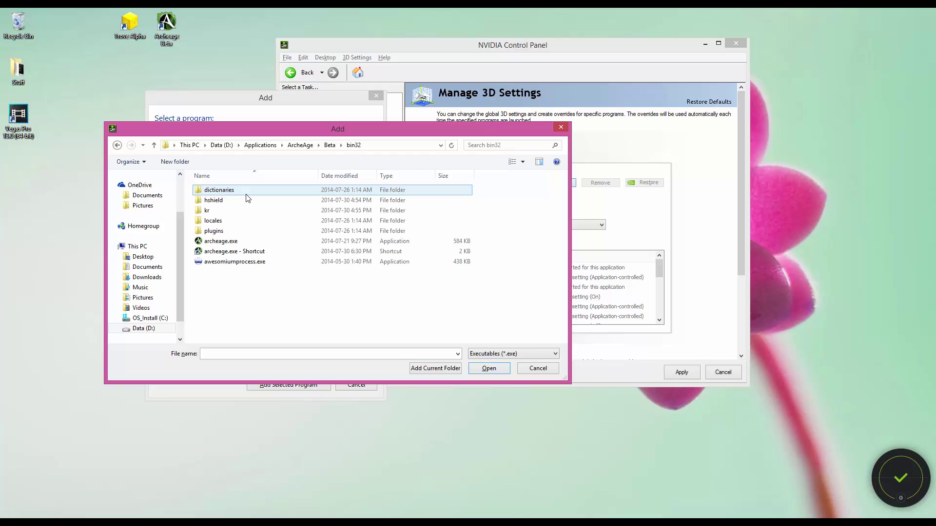
double_click(246, 242)
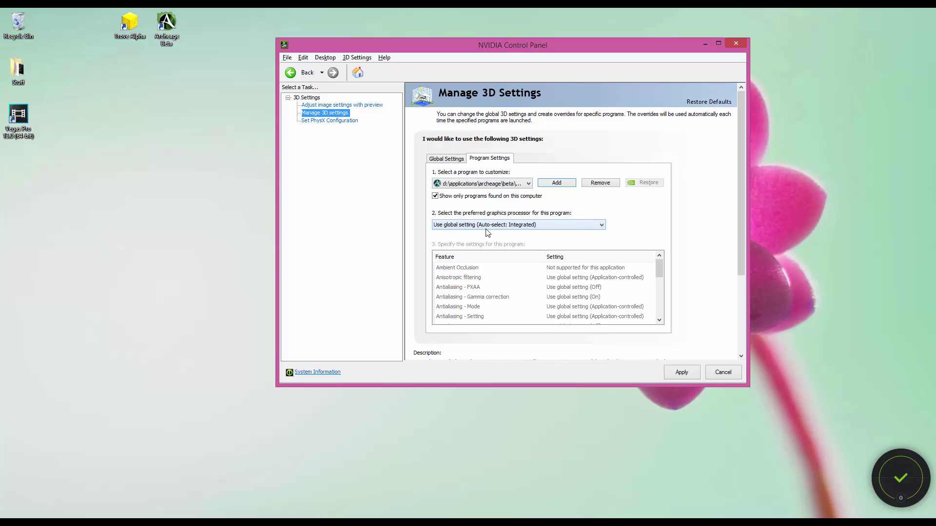
- Set archeage.exe's preferred graphics processor to High-performance NVIDIA processor and close the control panel
left_click(582, 227)
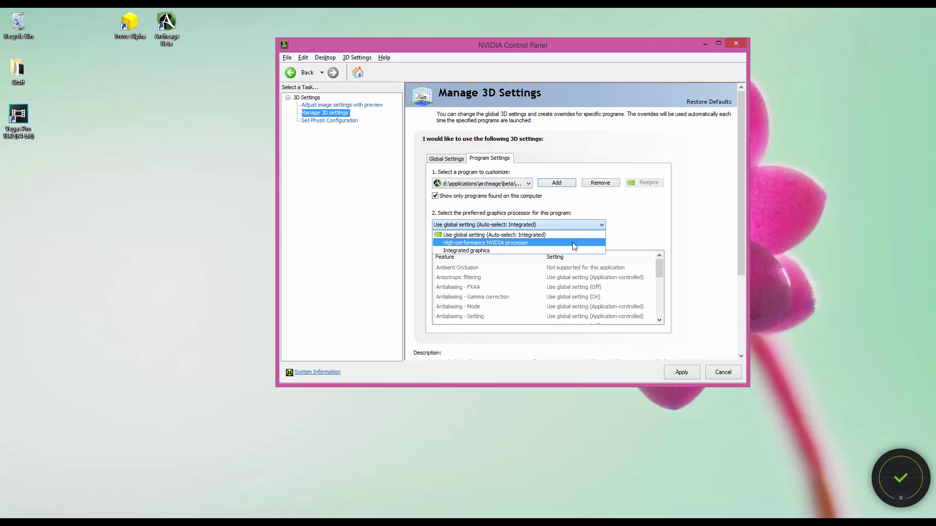
left_click(574, 244)
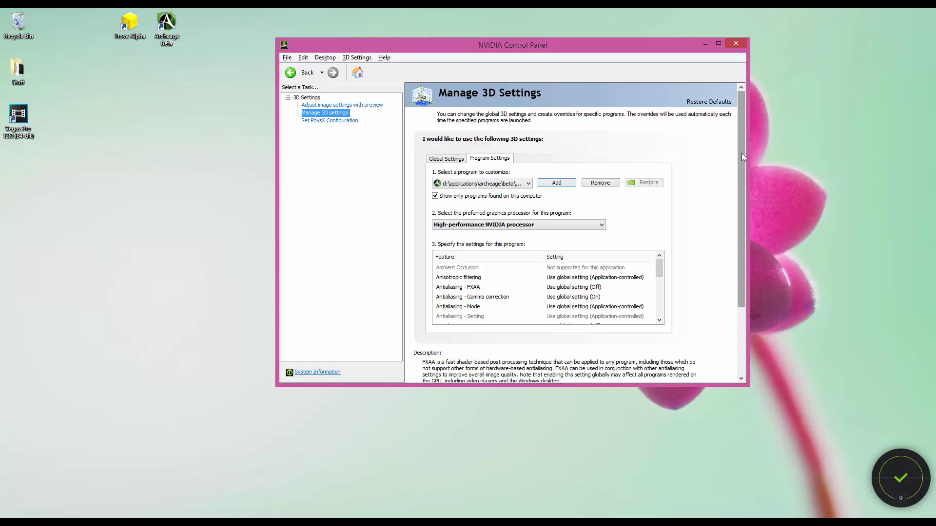
left_click_drag(741, 153, 739, 226)
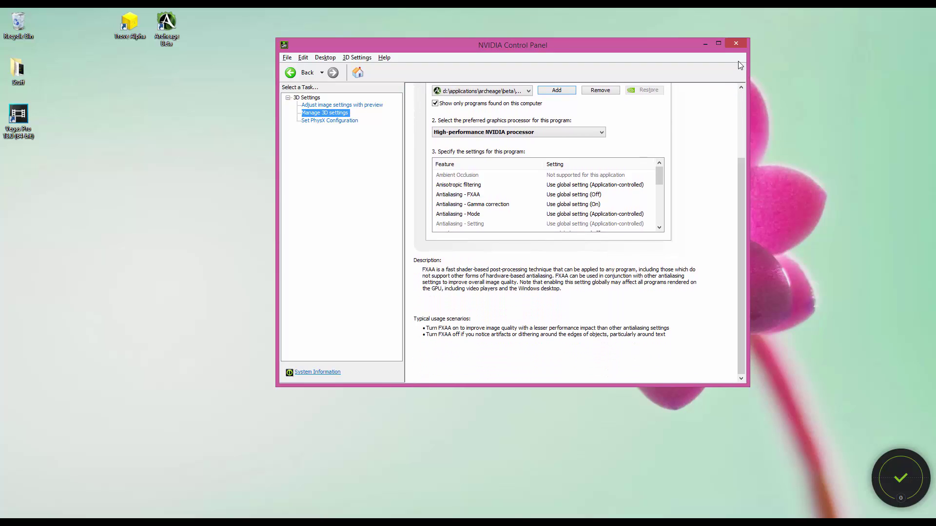
left_click(736, 43)
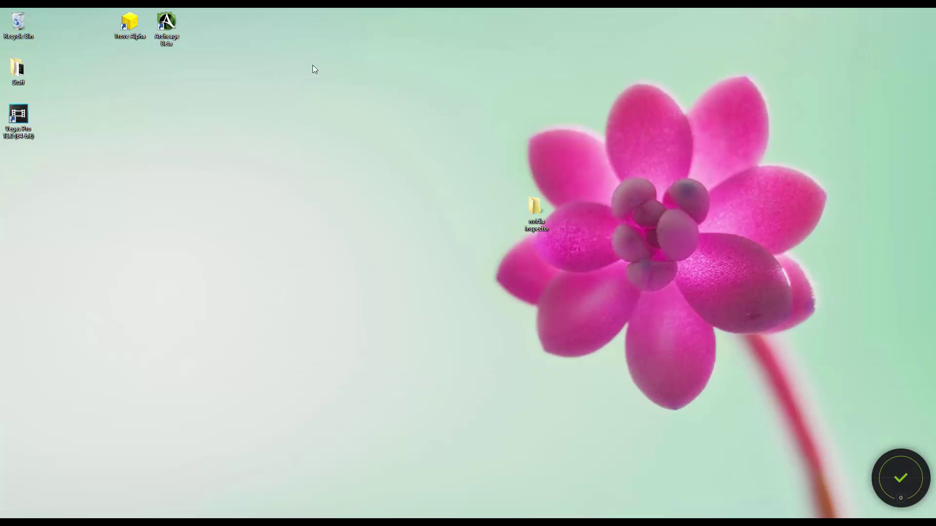
- Launch the ArcheAge Beta desktop shortcut as administrator
right_click(157, 30)
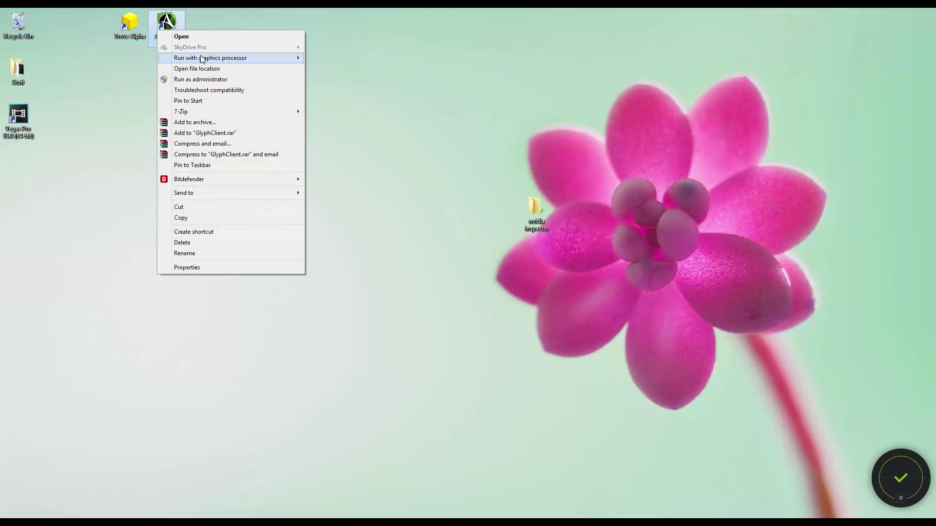
left_click(206, 82)
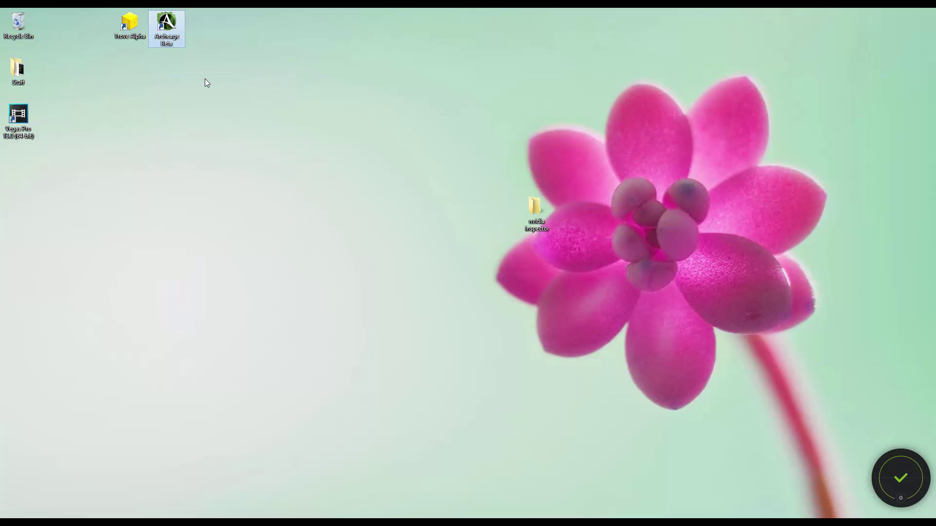